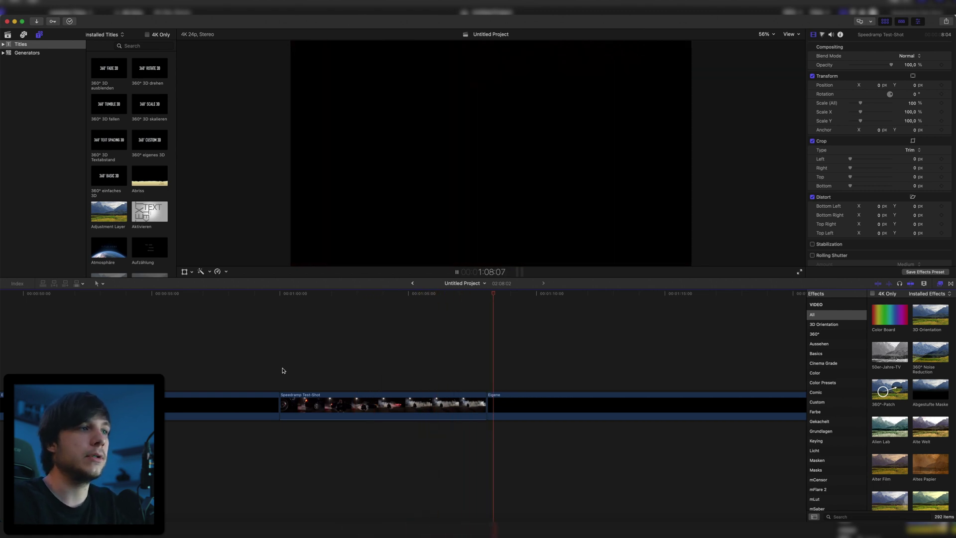
Stop playback and park the playhead at 1:01:08, where the wheel starts spinning.
{"action": "key", "text": "space"}
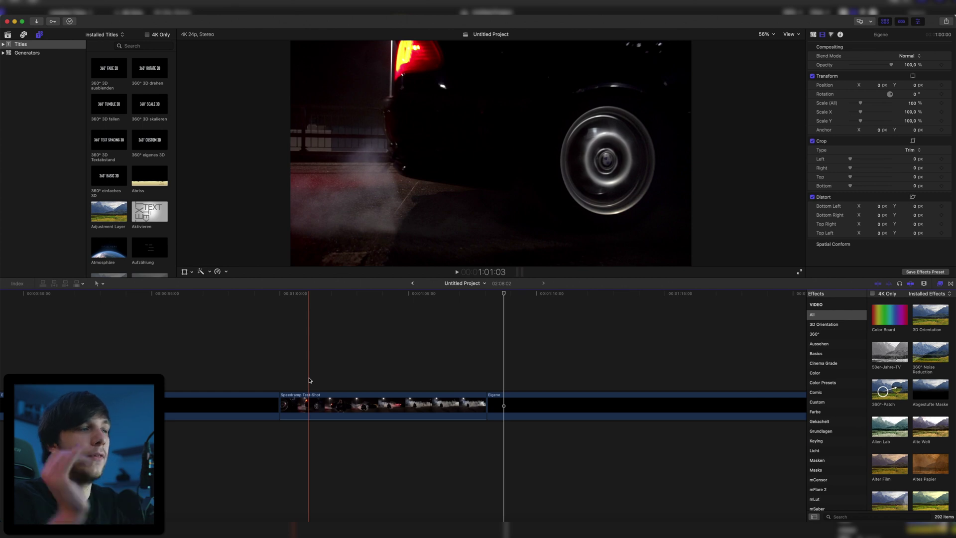
{"action": "left_click", "coordinate": [316, 381]}
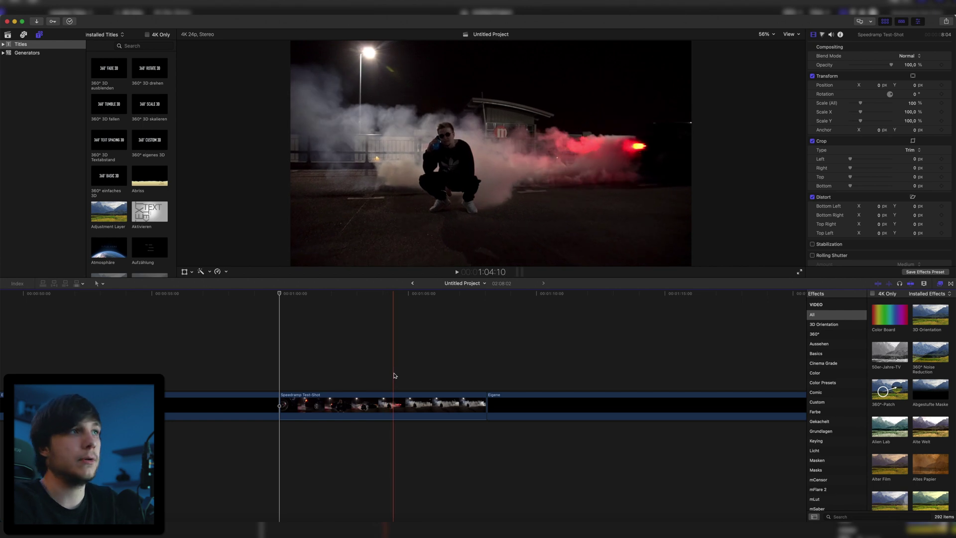
{"action": "left_click", "coordinate": [315, 412]}
Blade the clip at two points and set the middle piece to Fast 8x.
{"action": "key", "text": "cmd+b"}
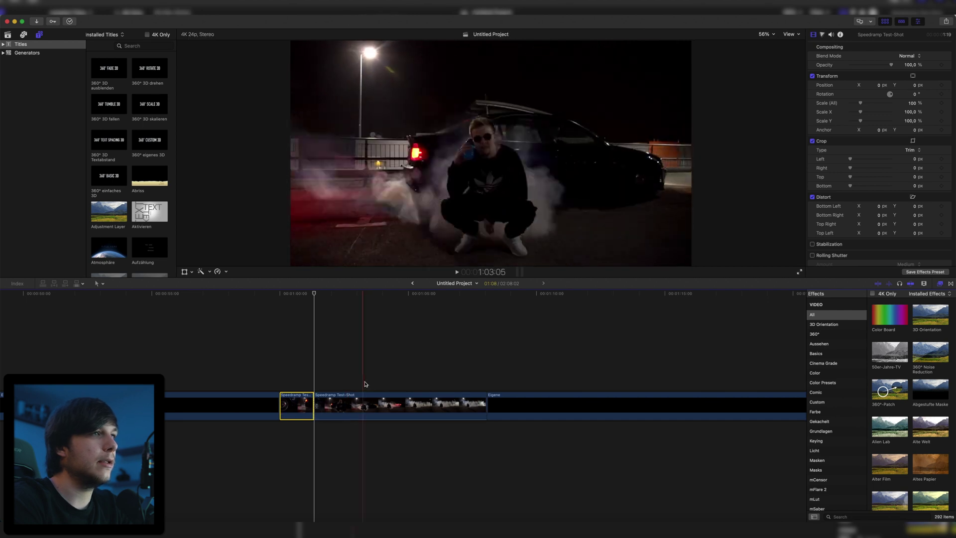
{"action": "left_click", "coordinate": [383, 404]}
{"action": "key", "text": "cmd+b"}
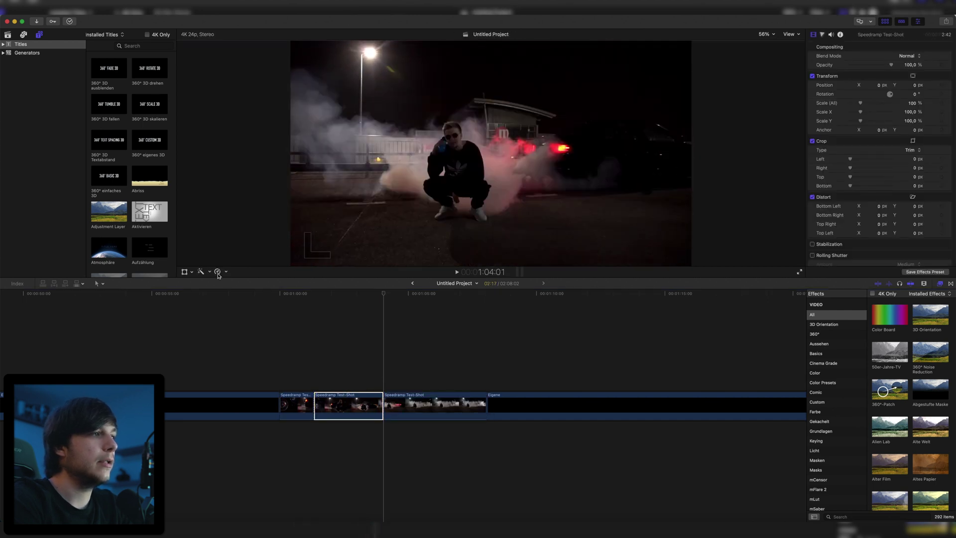
{"action": "left_click", "coordinate": [217, 271]}
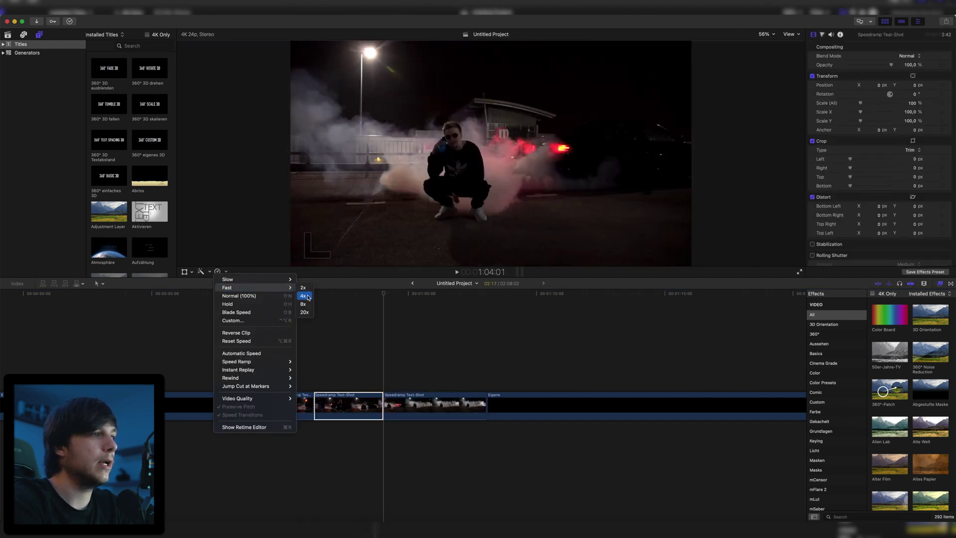
{"action": "left_click", "coordinate": [303, 303]}
Try Custom and Automatic speed settings on the pieces, then play back the retimed clip.
{"action": "left_click", "coordinate": [217, 271]}
{"action": "left_click", "coordinate": [235, 321]}
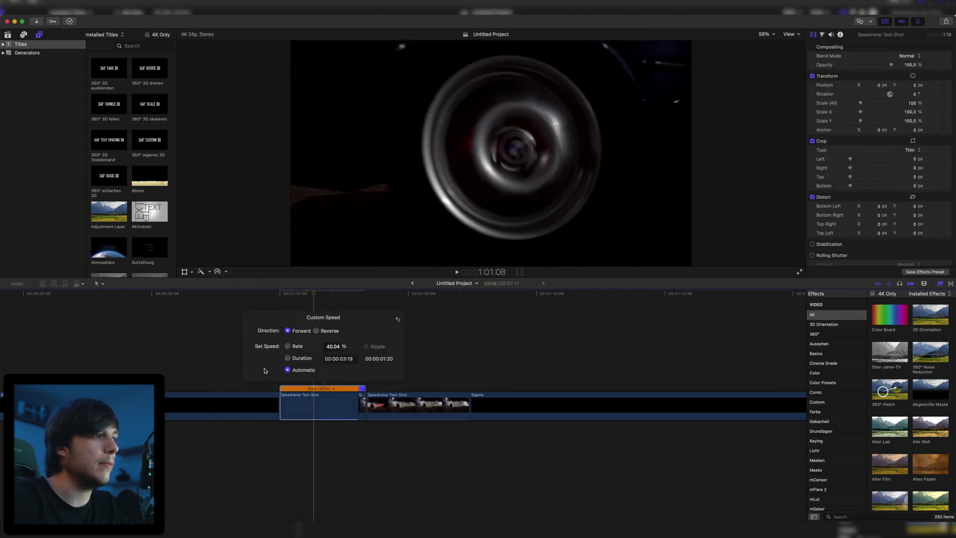
{"action": "left_click", "coordinate": [380, 396]}
{"action": "left_click", "coordinate": [217, 272]}
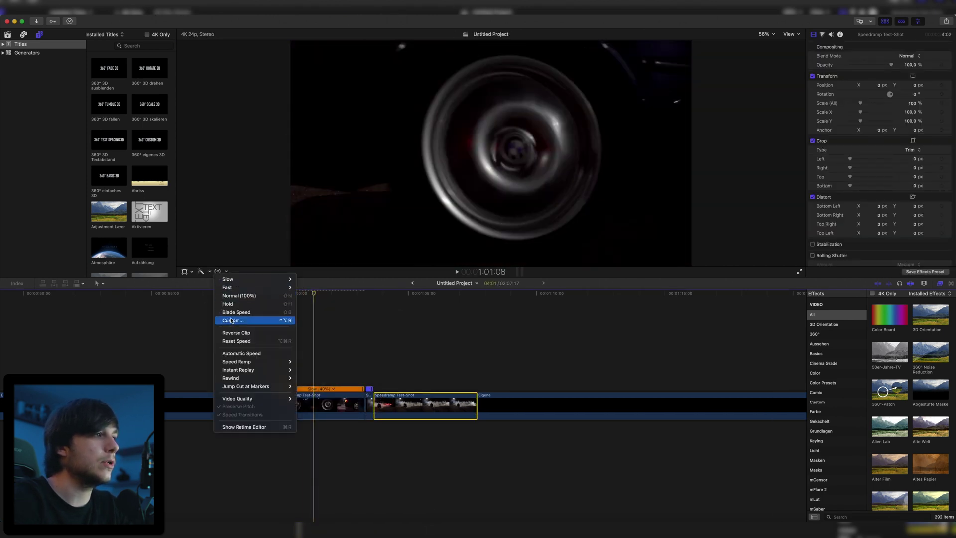
{"action": "left_click", "coordinate": [288, 322]}
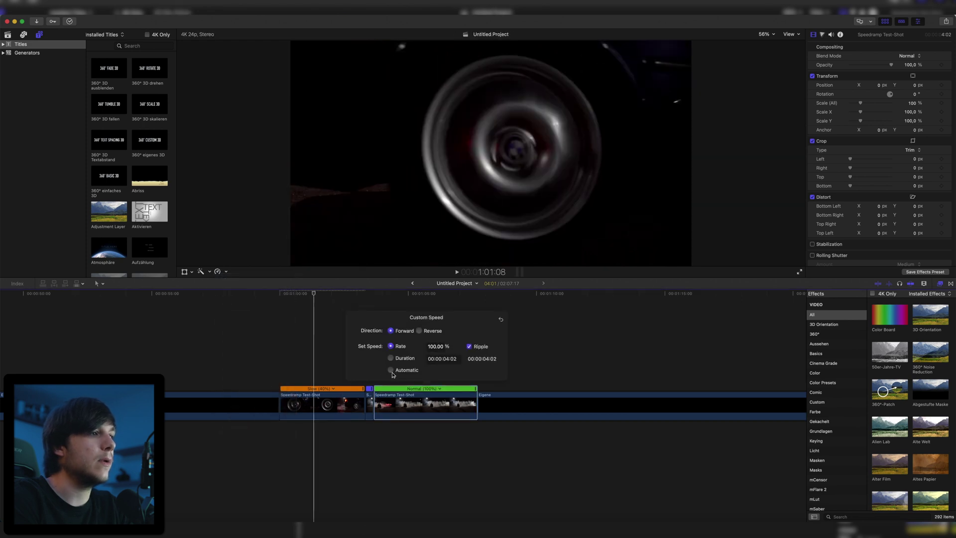
{"action": "left_click", "coordinate": [390, 370]}
{"action": "left_click", "coordinate": [310, 351]}
{"action": "key", "text": "space"}
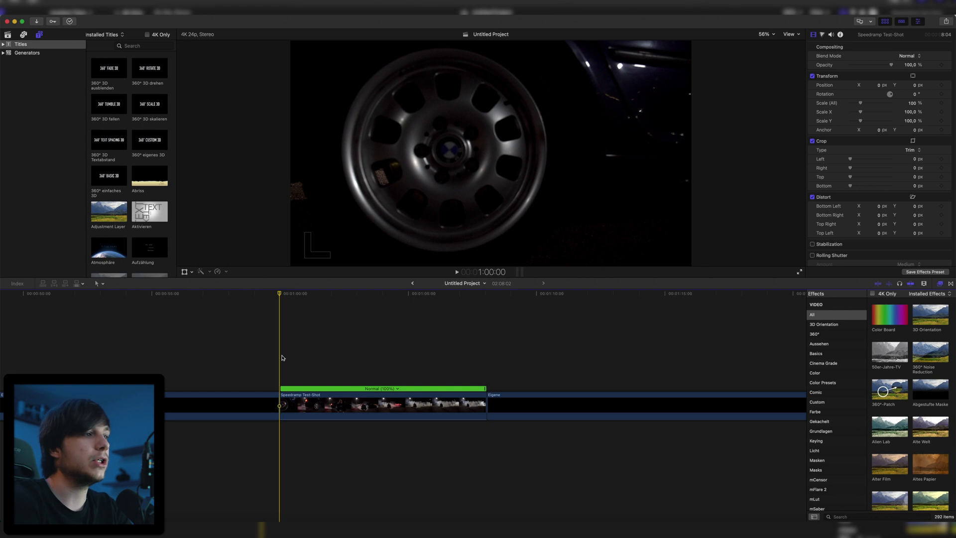
Retime the whole clip to Automatic Slow (40%) and play it to where the spin starts.
{"action": "left_click", "coordinate": [394, 389]}
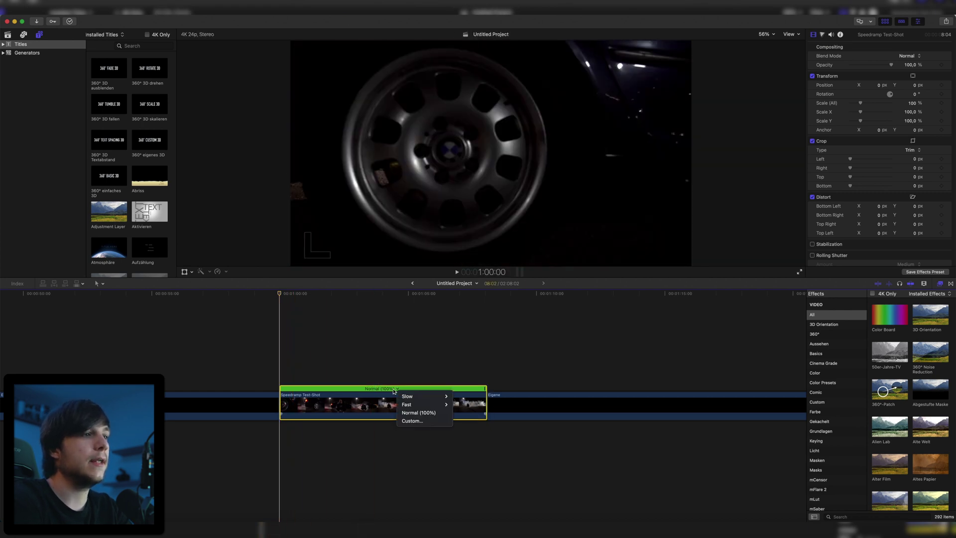
{"action": "left_click", "coordinate": [416, 421]}
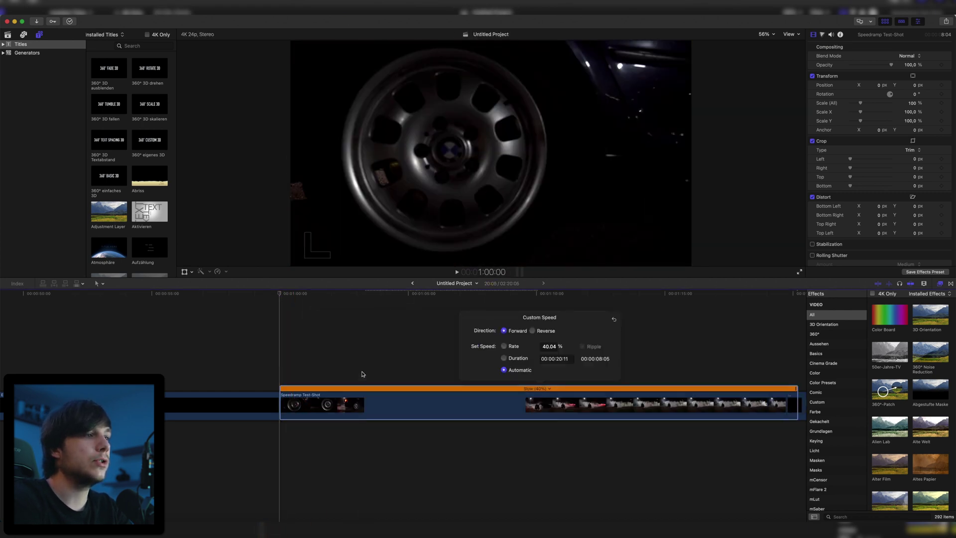
{"action": "key", "text": "super+4"}
{"action": "scroll", "coordinate": [300, 370], "scroll_direction": "right", "scroll_amount": 3}
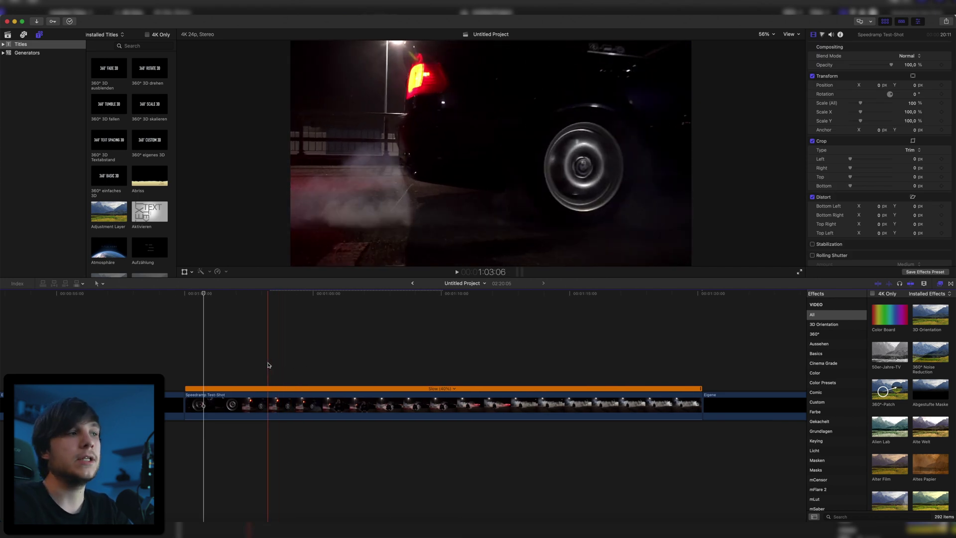
{"action": "key", "text": "space"}
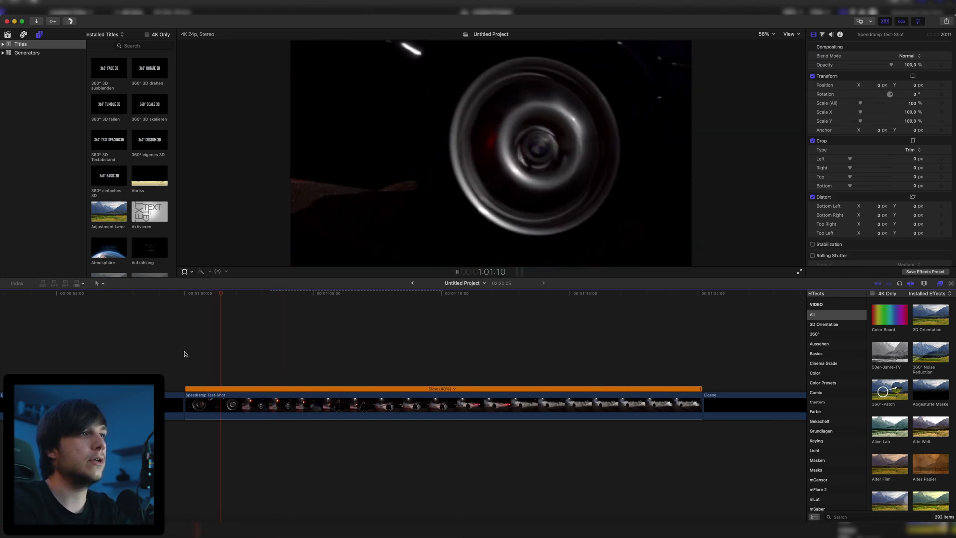
{"action": "key", "text": "space"}
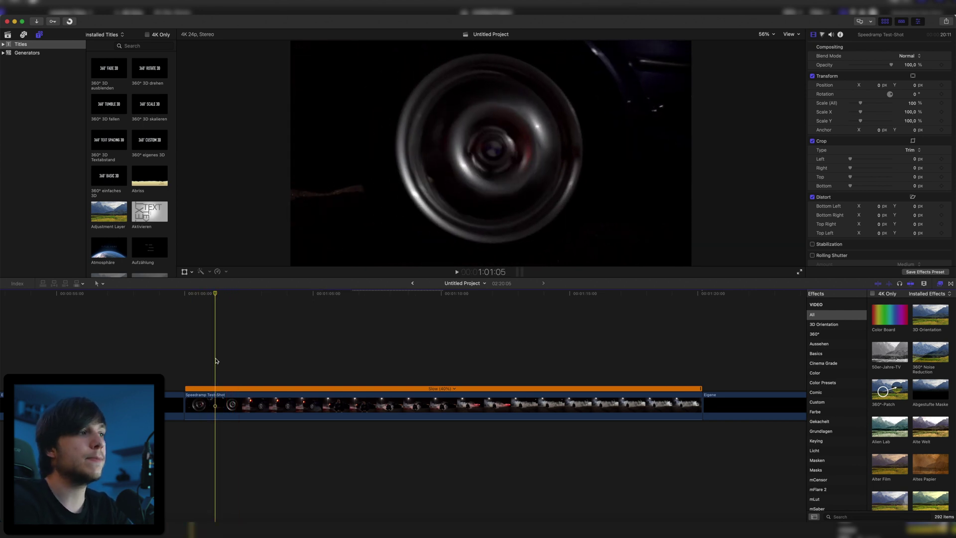
Blade the 40% speed range at 1:01:05 and mark where the burnout ends.
{"action": "left_click", "coordinate": [214, 408]}
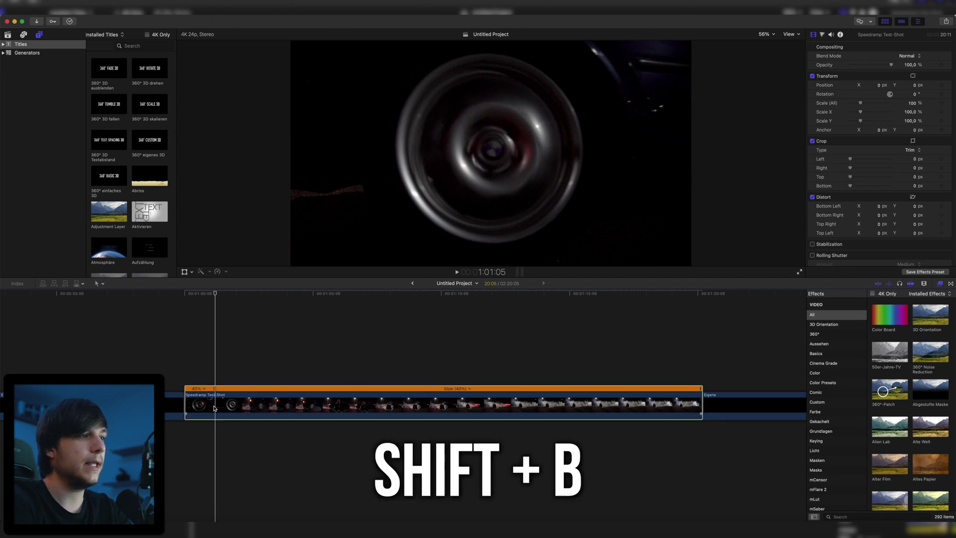
{"action": "left_click", "coordinate": [214, 408]}
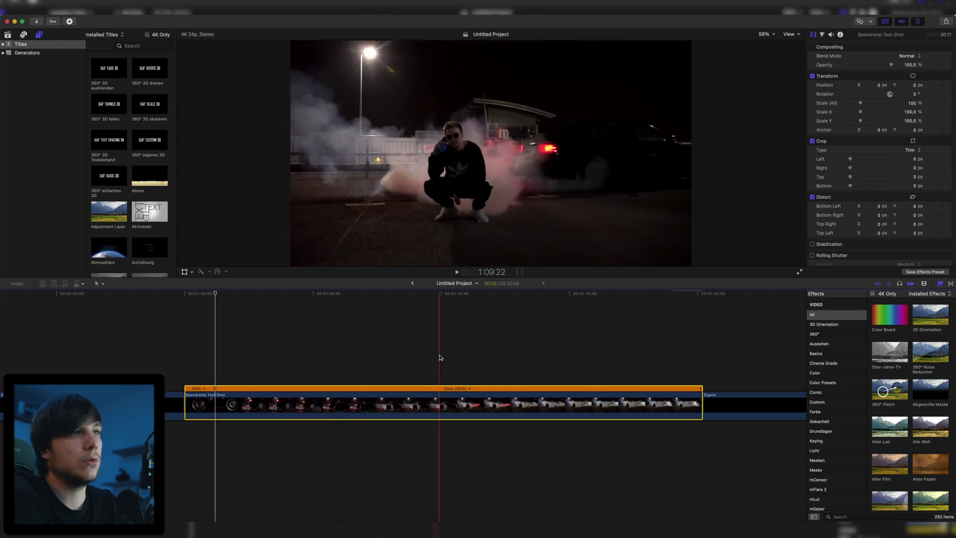
{"action": "left_click", "coordinate": [476, 358]}
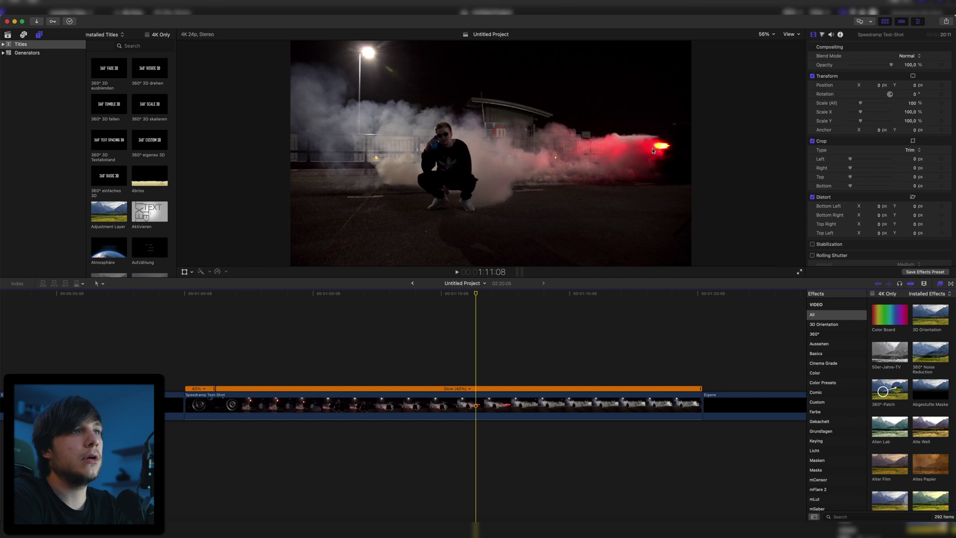
Blade the speed range with Shift+B at the burnout's end point.
{"action": "left_click", "coordinate": [472, 402]}
{"action": "key", "text": "shift+b"}
{"action": "key", "text": "super+equal"}
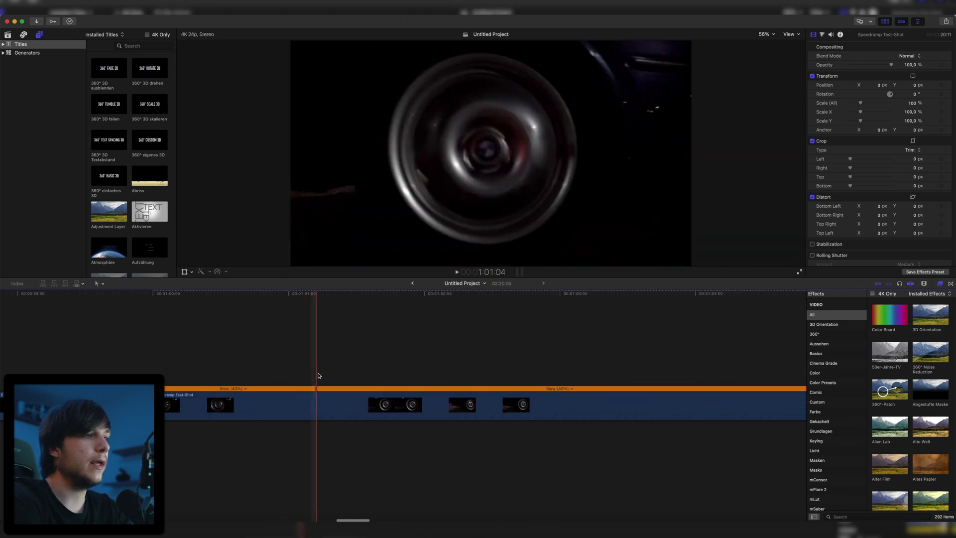
{"action": "key", "text": "super+minus"}
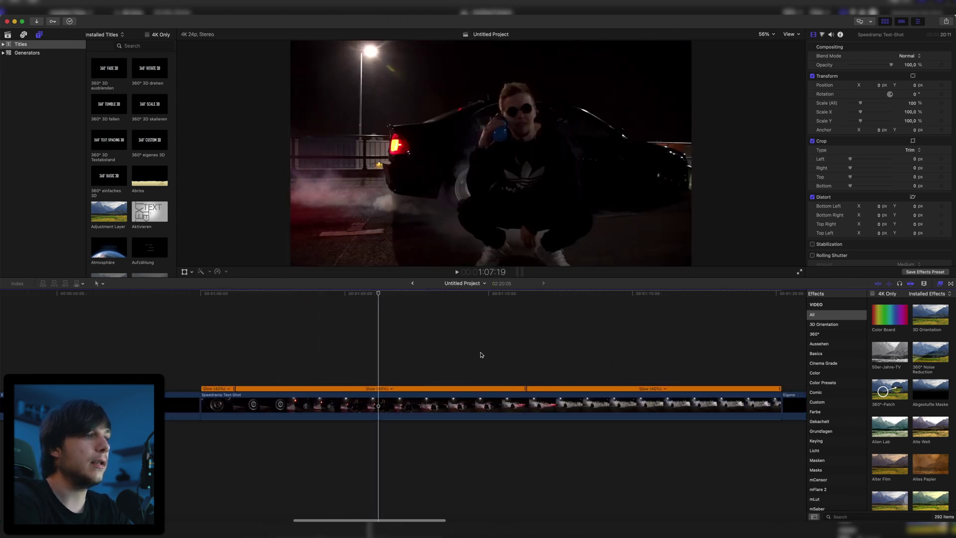
Set the middle speed range to Fast 8x (800%) and zoom in on it.
{"action": "left_click", "coordinate": [330, 358]}
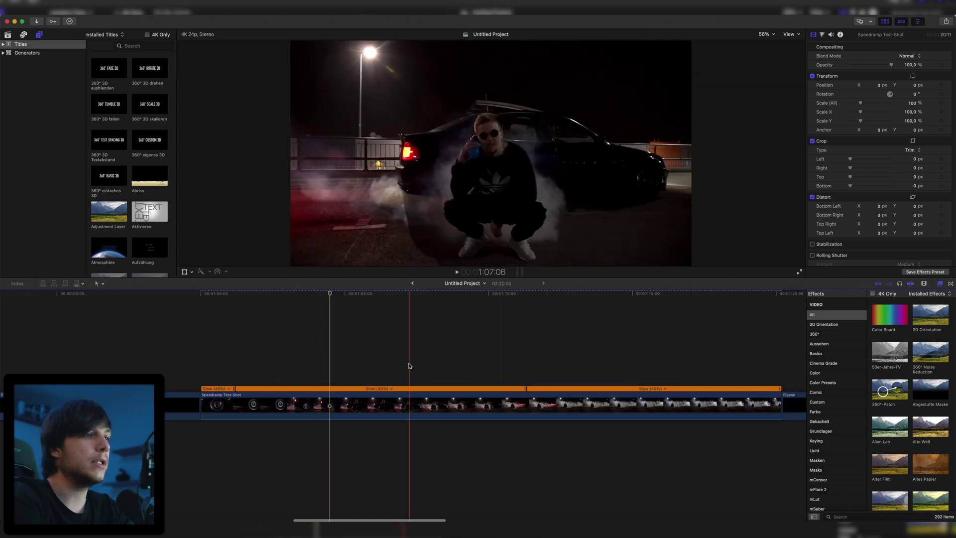
{"action": "left_click", "coordinate": [380, 389]}
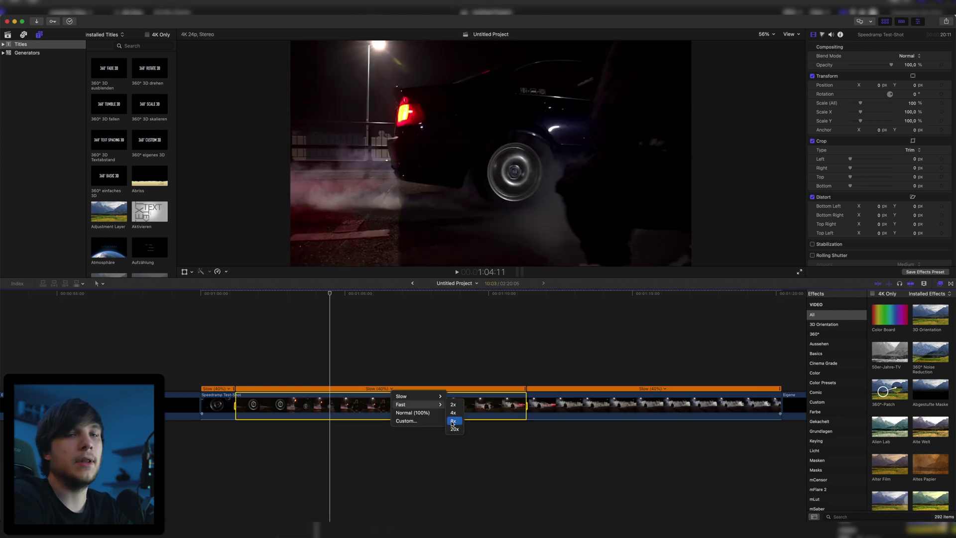
{"action": "left_click", "coordinate": [452, 420]}
{"action": "key", "text": "super+equal"}
{"action": "key", "text": "super+equal"}
{"action": "key", "text": "super+equal"}
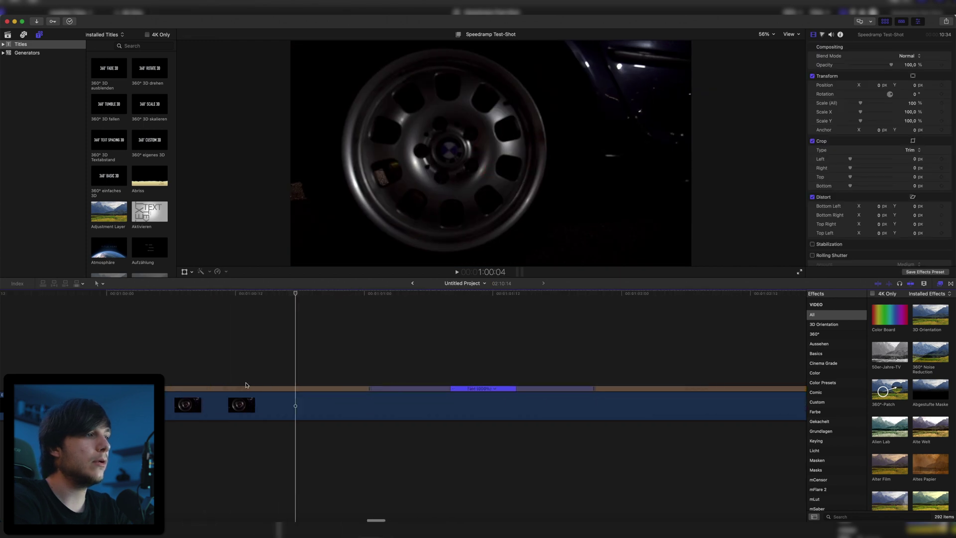
{"action": "key", "text": "super+minus"}
{"action": "key", "text": "super+minus"}
{"action": "key", "text": "super+equal"}
{"action": "key", "text": "super+equal"}
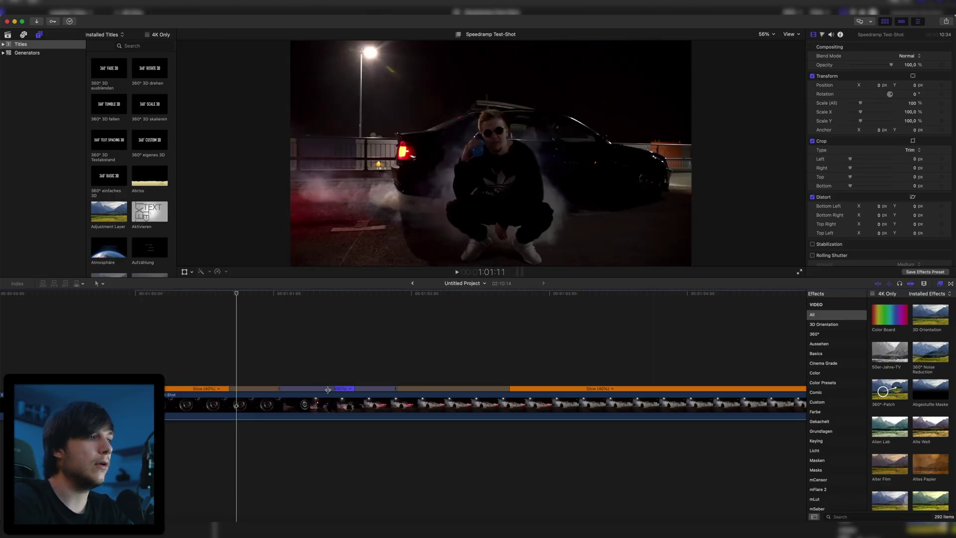
Shorten the speed transition after the Fast (800%) section by dragging it left.
{"action": "left_click_drag", "start_coordinate": [360, 388], "coordinate": [324, 388]}
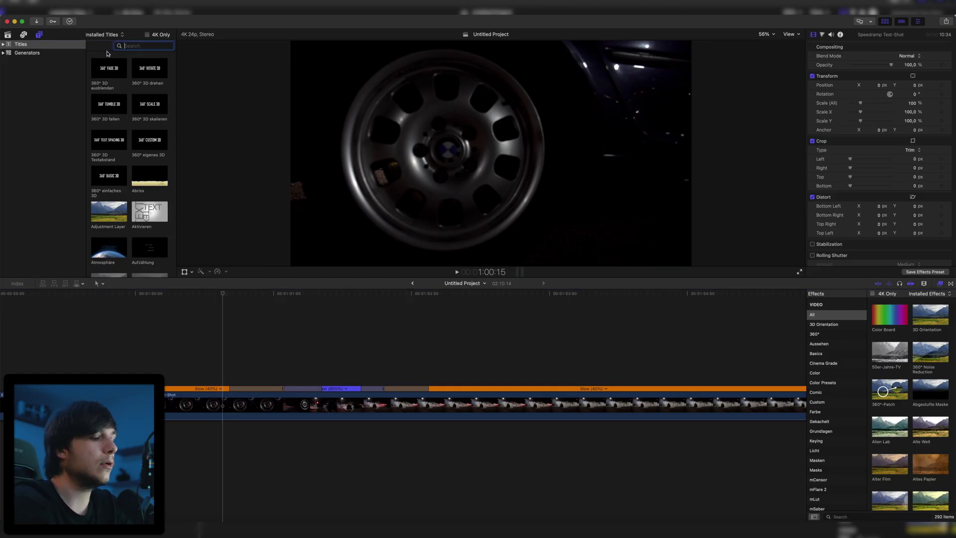
Search for Moderate Motion Blur and place it above the burnout clip.
{"action": "type", "text": "er"}
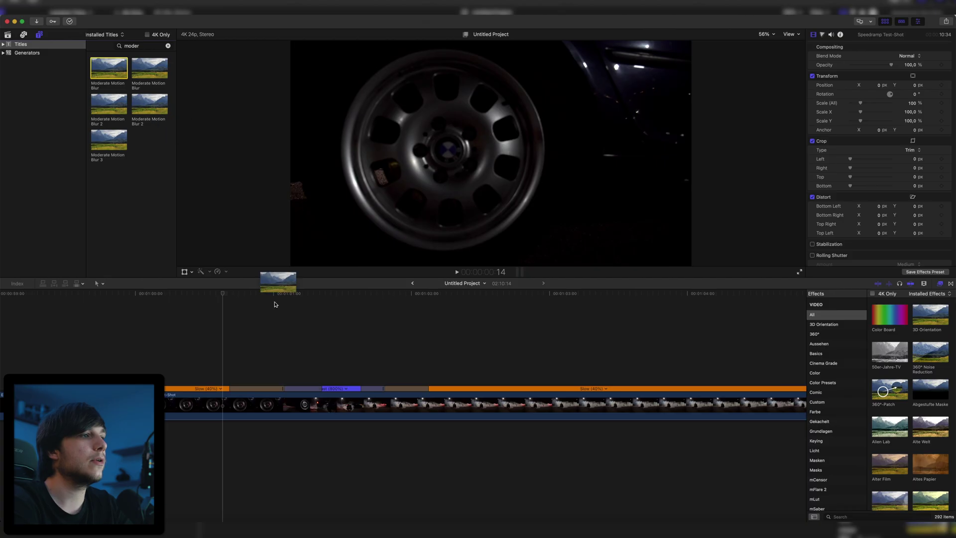
{"action": "left_click_drag", "start_coordinate": [273, 301], "coordinate": [255, 376]}
{"action": "left_click", "coordinate": [261, 351]}
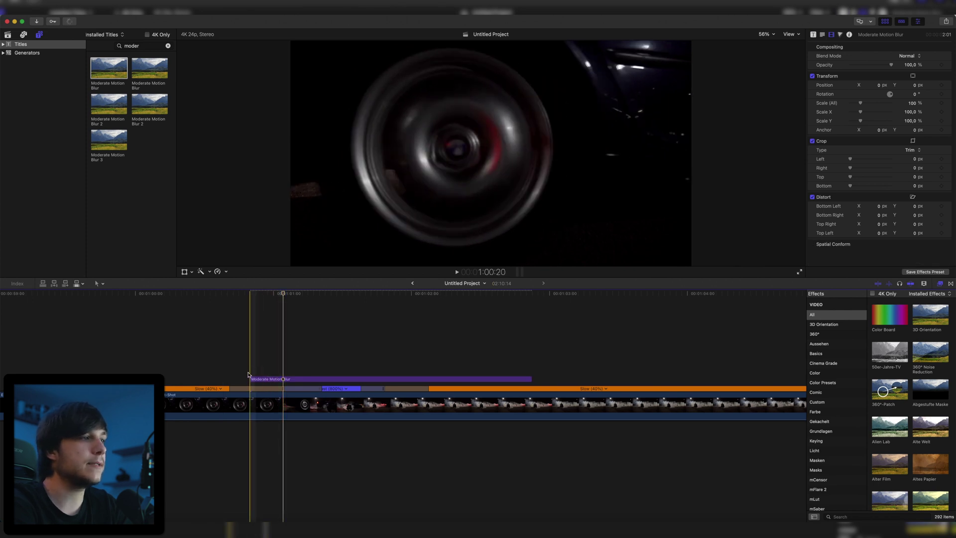
{"action": "left_click", "coordinate": [243, 405]}
Trim the Moderate Motion Blur layer's right edge to end with the fast section.
{"action": "left_click", "coordinate": [401, 379]}
{"action": "left_click_drag", "start_coordinate": [531, 377], "coordinate": [409, 378]}
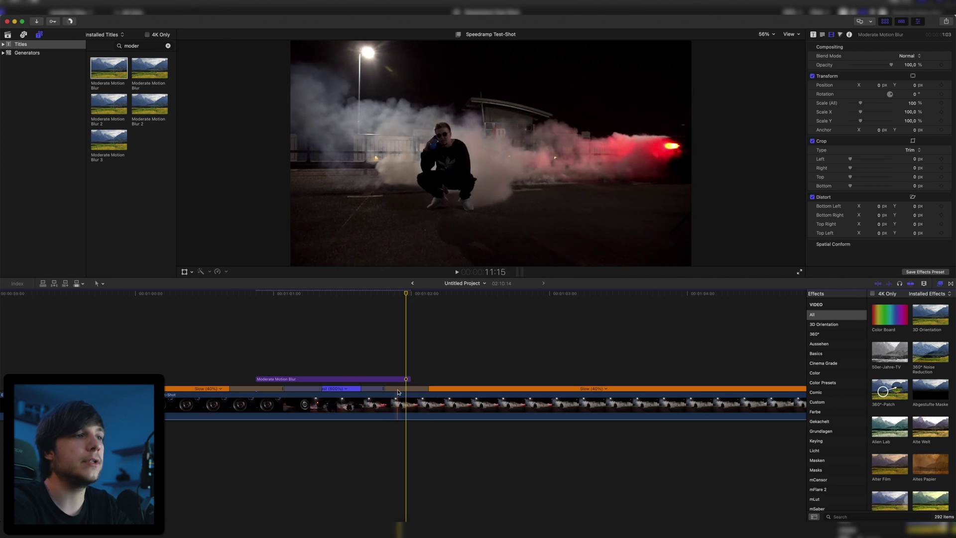
{"action": "left_click", "coordinate": [336, 380]}
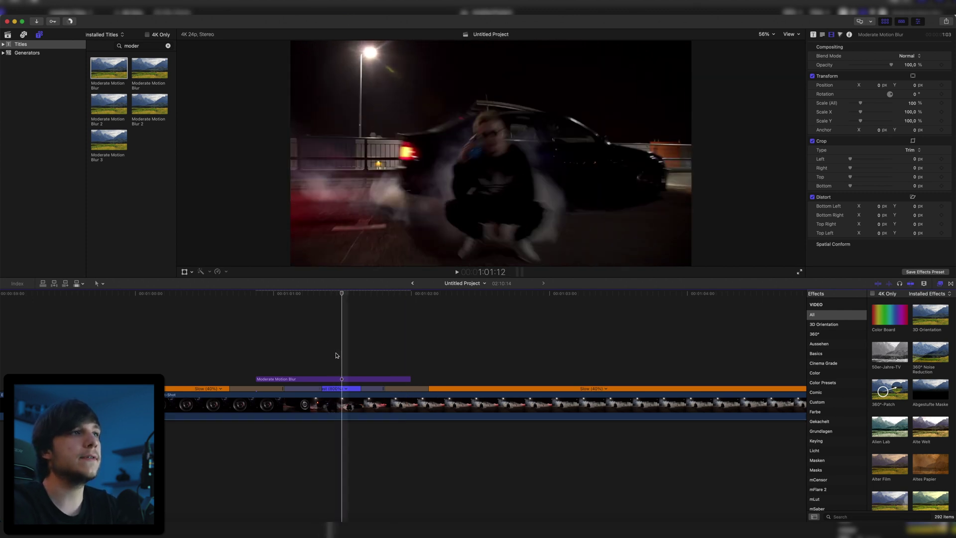
{"action": "left_click", "coordinate": [338, 379]}
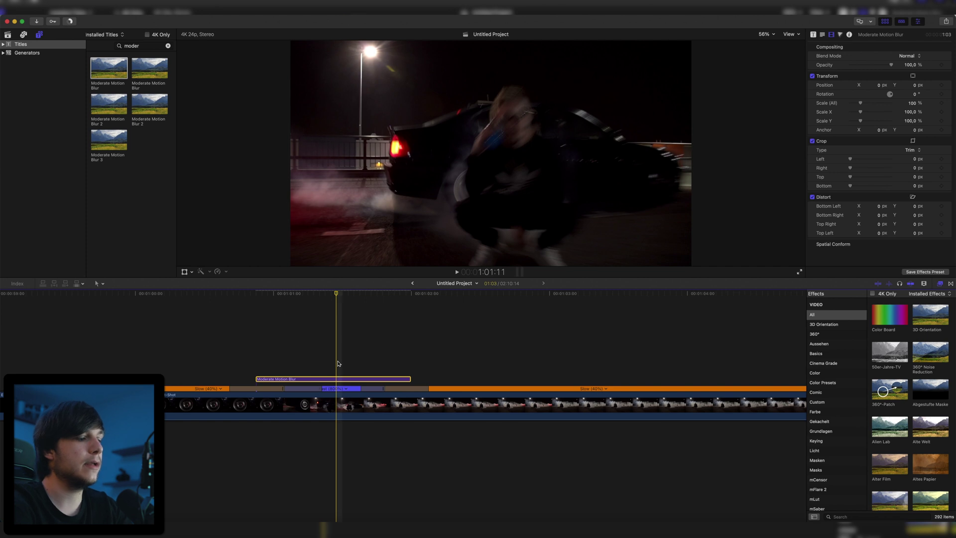